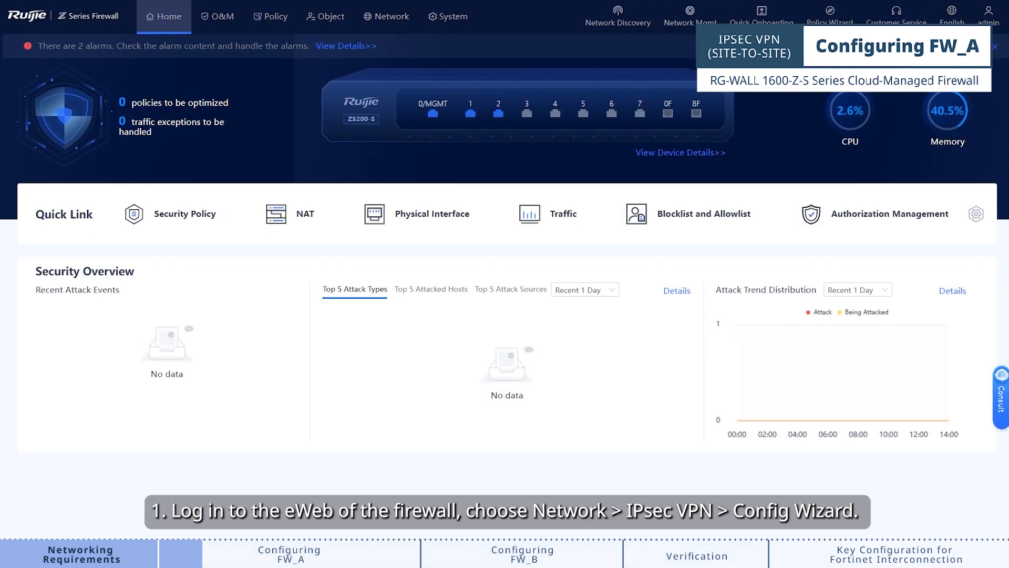
Start the IPsec VPN configuration wizard and continue past its preparation check to the basic configuration.
{"action": "left_click", "coordinate": [382, 19]}
{"action": "left_click", "coordinate": [52, 281]}
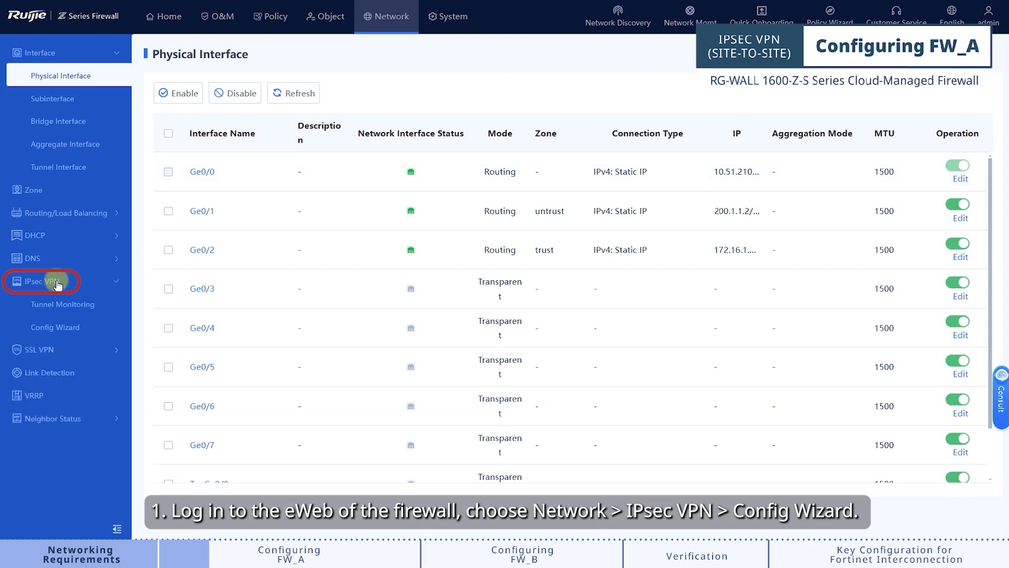
{"action": "left_click", "coordinate": [67, 332]}
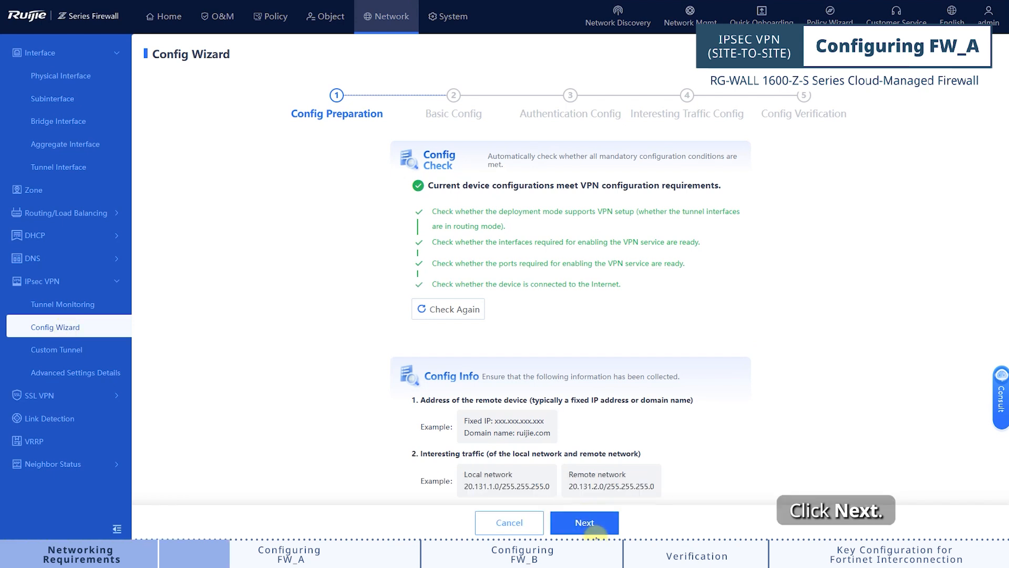
{"action": "left_click", "coordinate": [584, 523]}
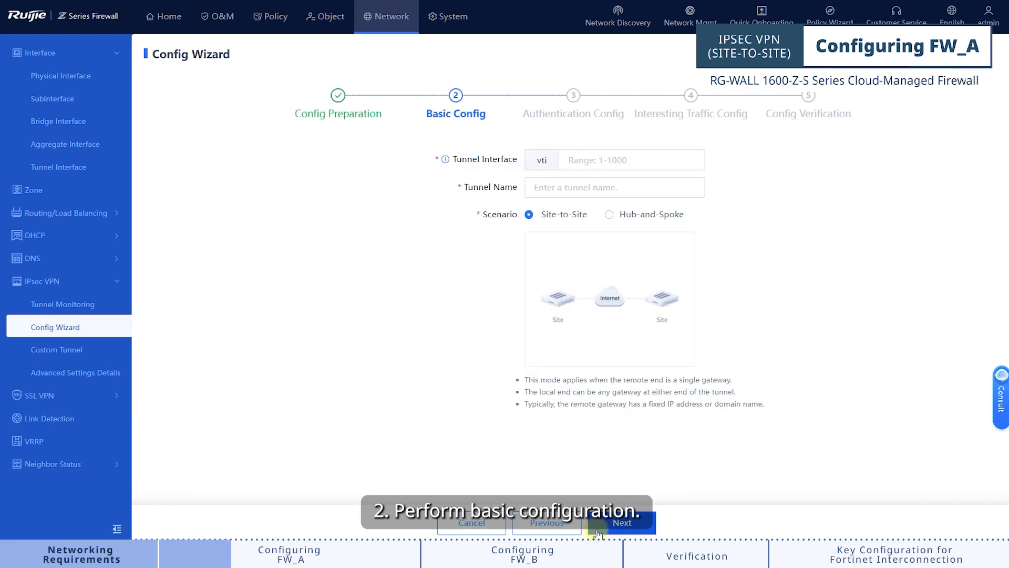
Set tunnel interface vti 1 and tunnel name IPsec_VPN for the Site-to-Site scenario, and proceed to the authentication settings.
{"action": "left_click", "coordinate": [597, 164]}
{"action": "type", "text": "1"}
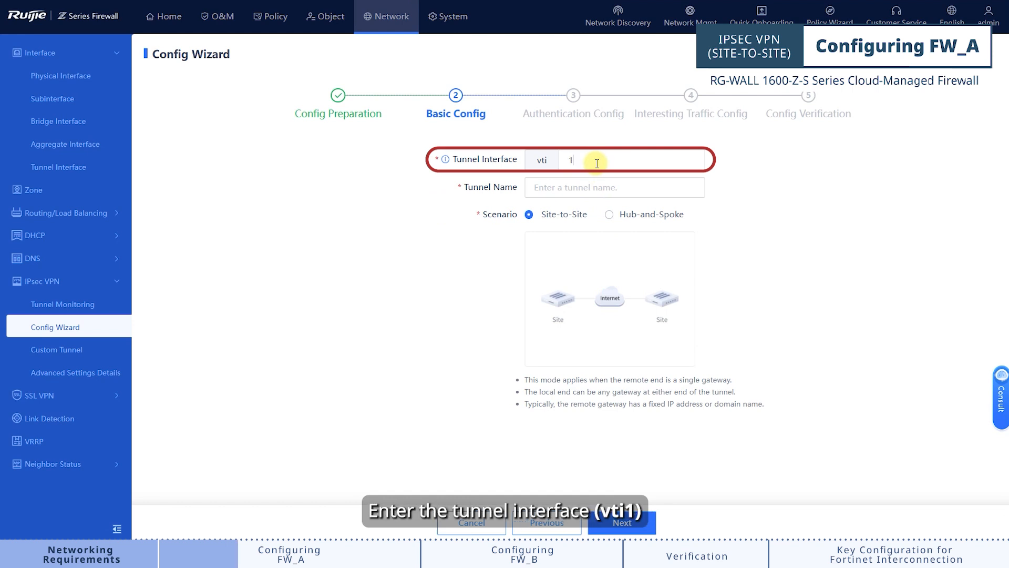
{"action": "left_click", "coordinate": [554, 190]}
{"action": "type", "text": "IPsec_VPN"}
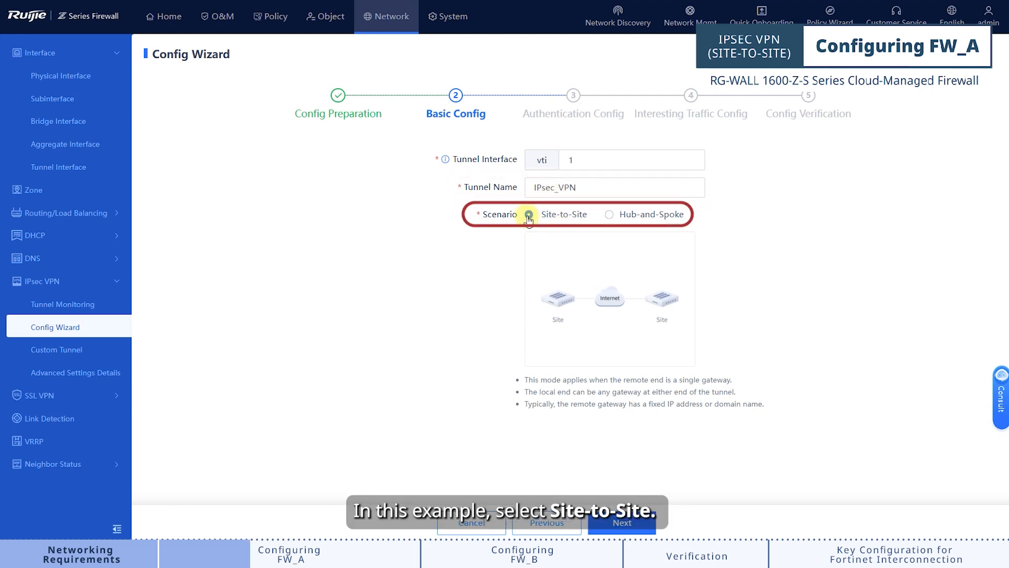
{"action": "left_click", "coordinate": [634, 519]}
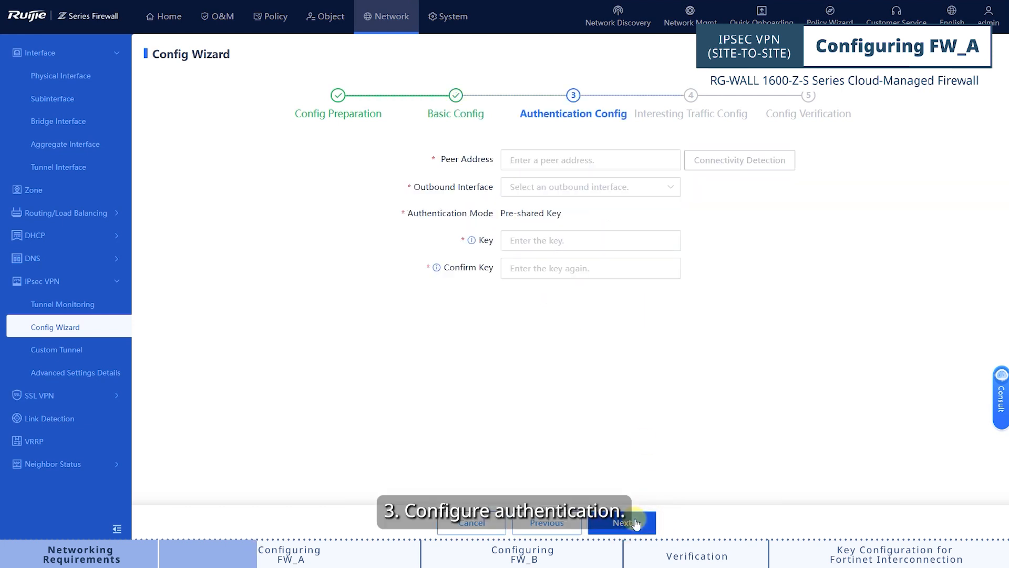
Set the peer address to 100.1.1.1 and the outbound interface to Ge0/1.
{"action": "left_click", "coordinate": [523, 163]}
{"action": "type", "text": "100.1.1.1"}
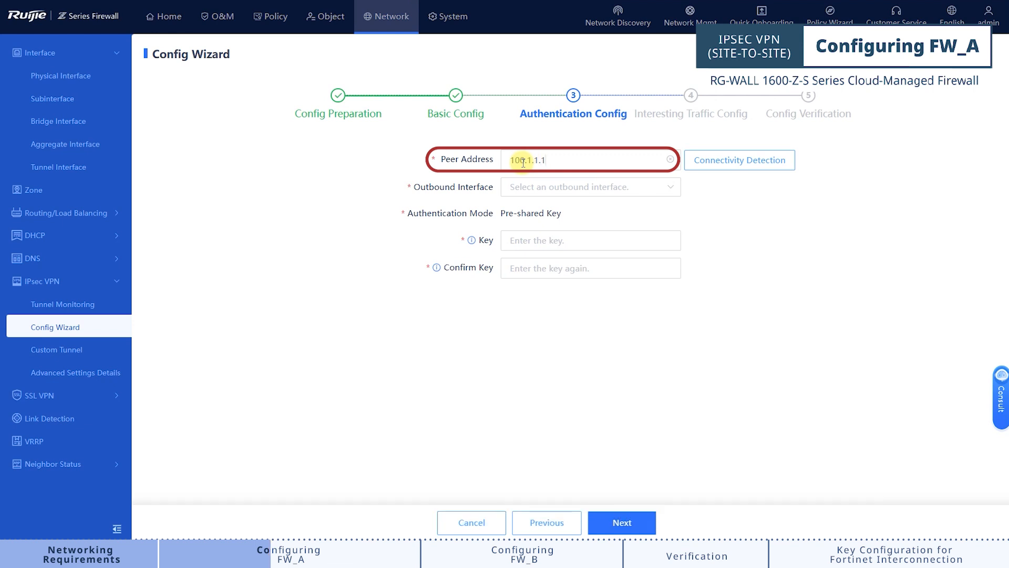
{"action": "left_click", "coordinate": [534, 187]}
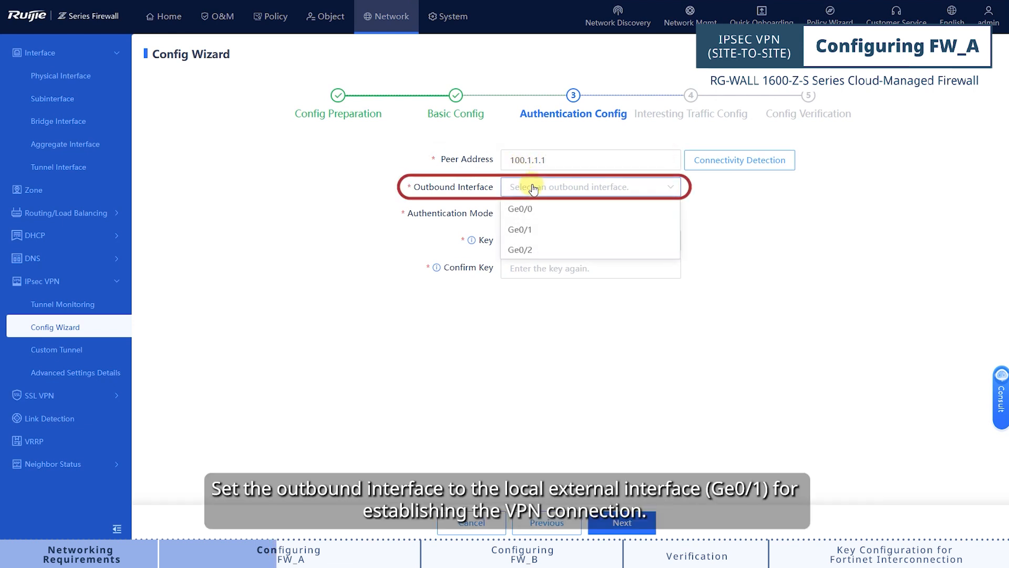
{"action": "left_click", "coordinate": [524, 227]}
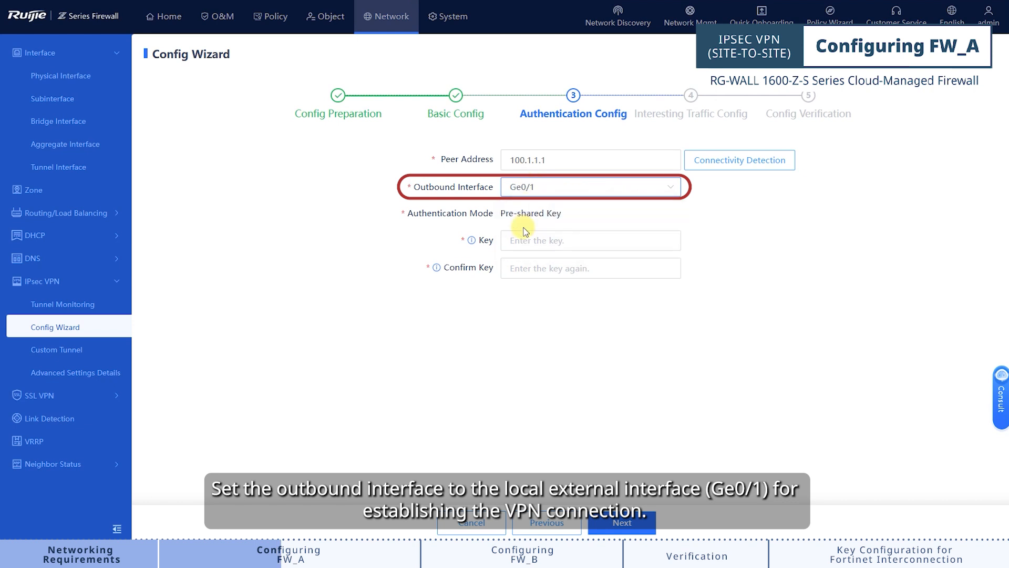
Enter and confirm the pre-shared key, and proceed to the interesting traffic configuration.
{"action": "left_click", "coordinate": [518, 241]}
{"action": "type", "text": "••••••"}
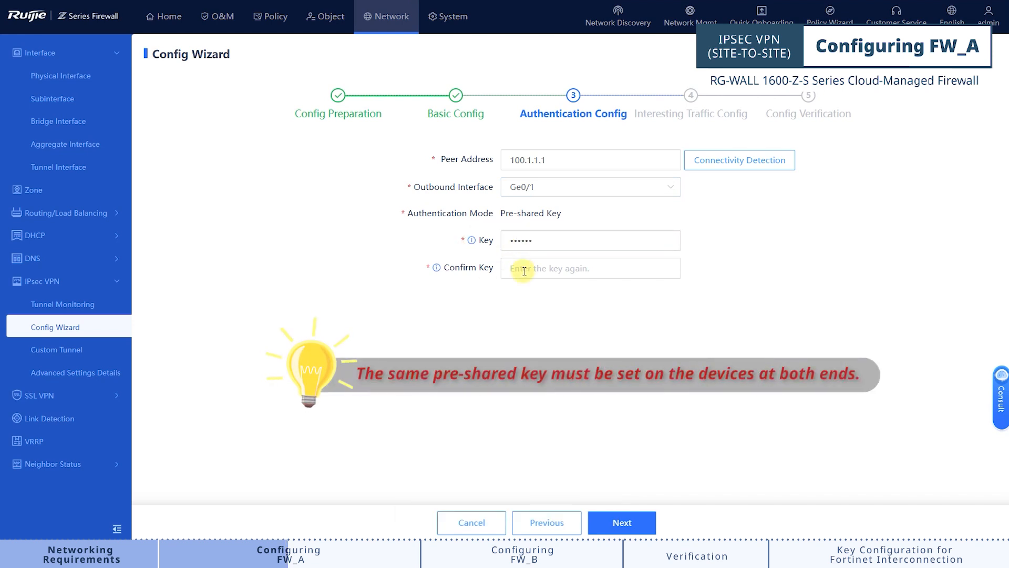
{"action": "left_click", "coordinate": [524, 271]}
{"action": "type", "text": "•••"}
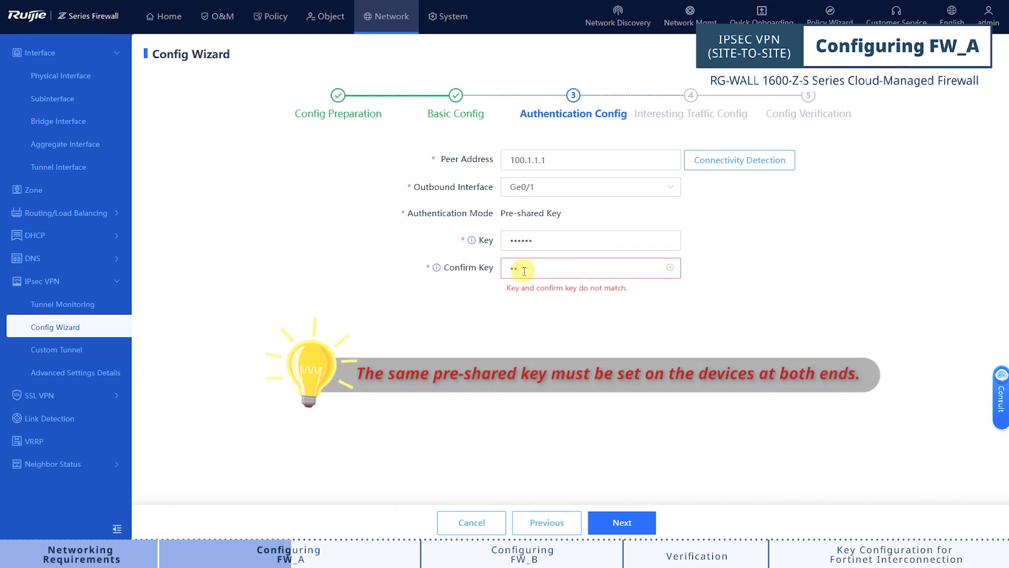
{"action": "type", "text": "•••"}
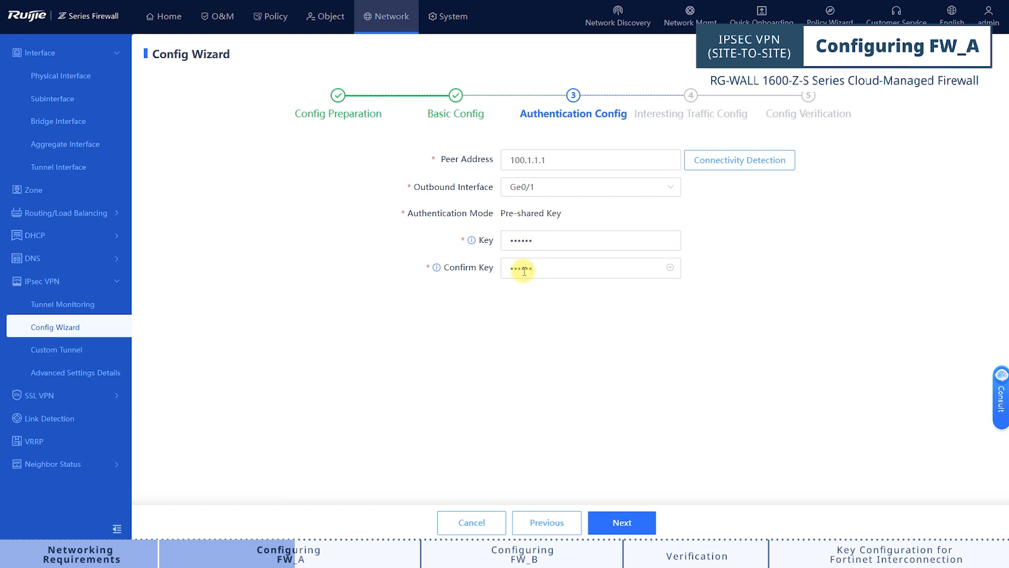
{"action": "left_click", "coordinate": [622, 523]}
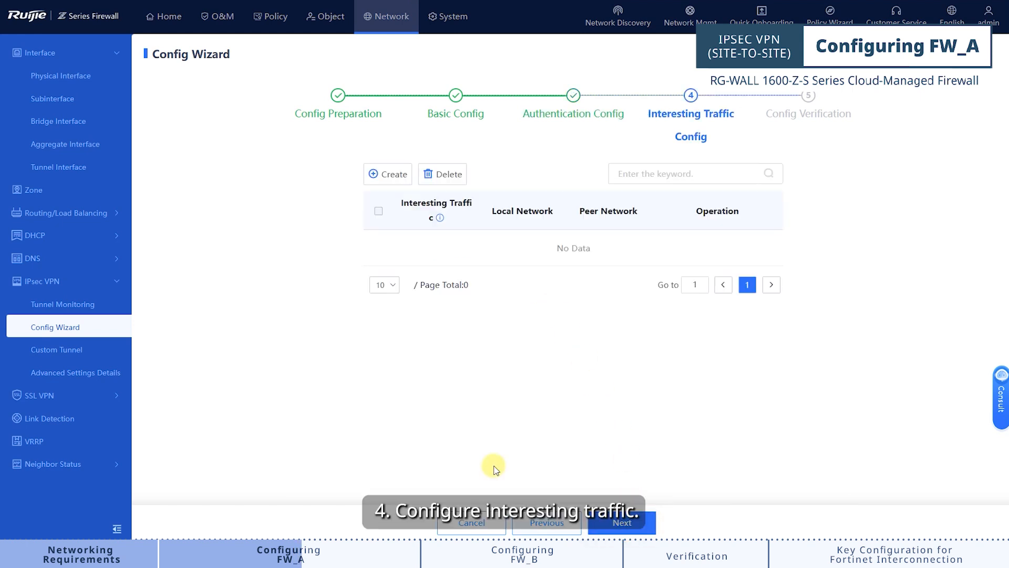
Add Subnet-to-Subnet interesting traffic with local network 172.16.1.0/24 and peer network 192.168.1.0/24, and proceed to verification.
{"action": "left_click", "coordinate": [381, 184]}
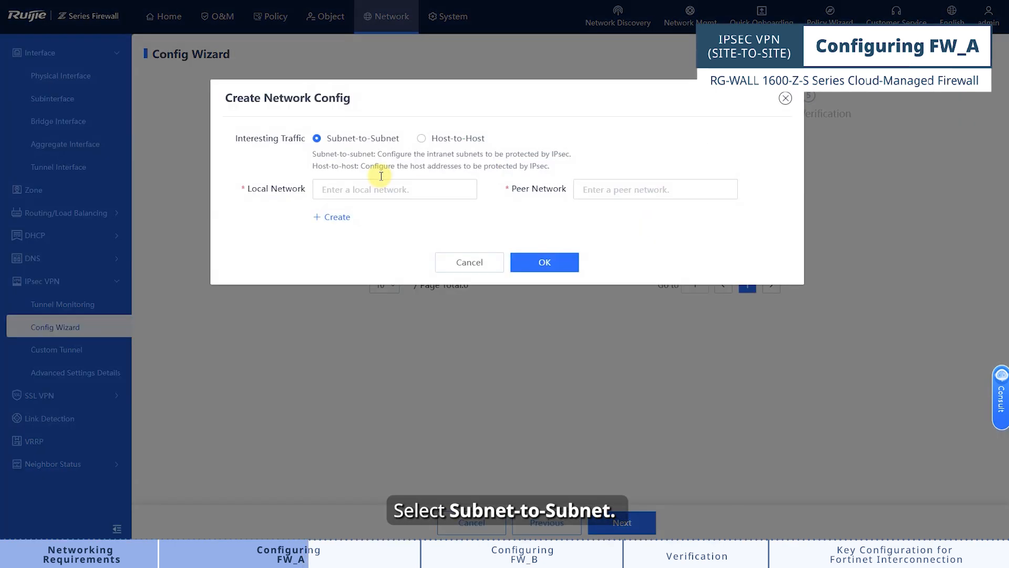
{"action": "left_click", "coordinate": [317, 138]}
{"action": "left_click", "coordinate": [326, 189]}
{"action": "type", "text": "172."}
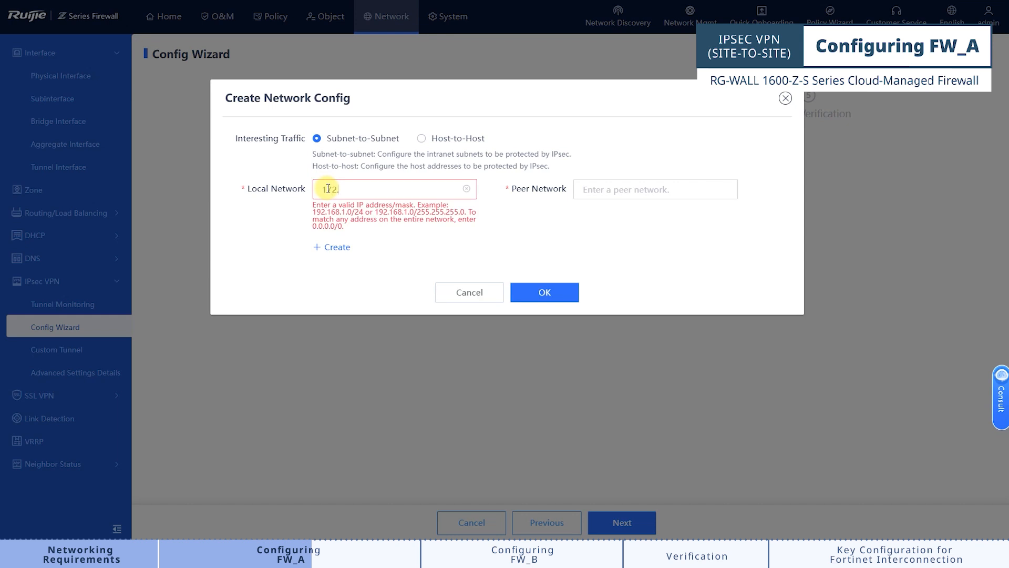
{"action": "type", "text": "16.1.0/24"}
{"action": "left_click", "coordinate": [594, 189]}
{"action": "type", "text": "192.168.1.0/24"}
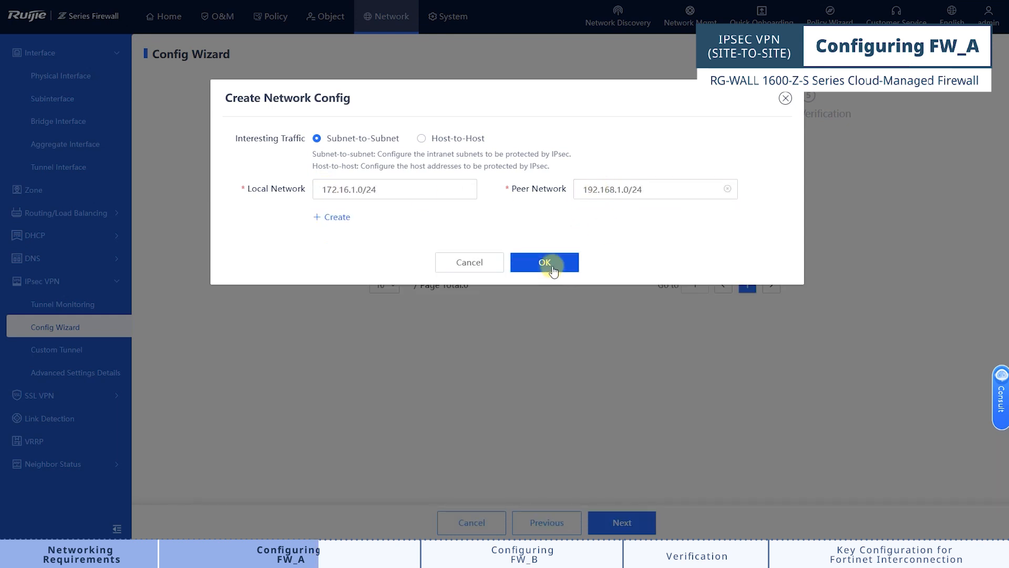
{"action": "left_click", "coordinate": [553, 270]}
{"action": "left_click", "coordinate": [623, 524]}
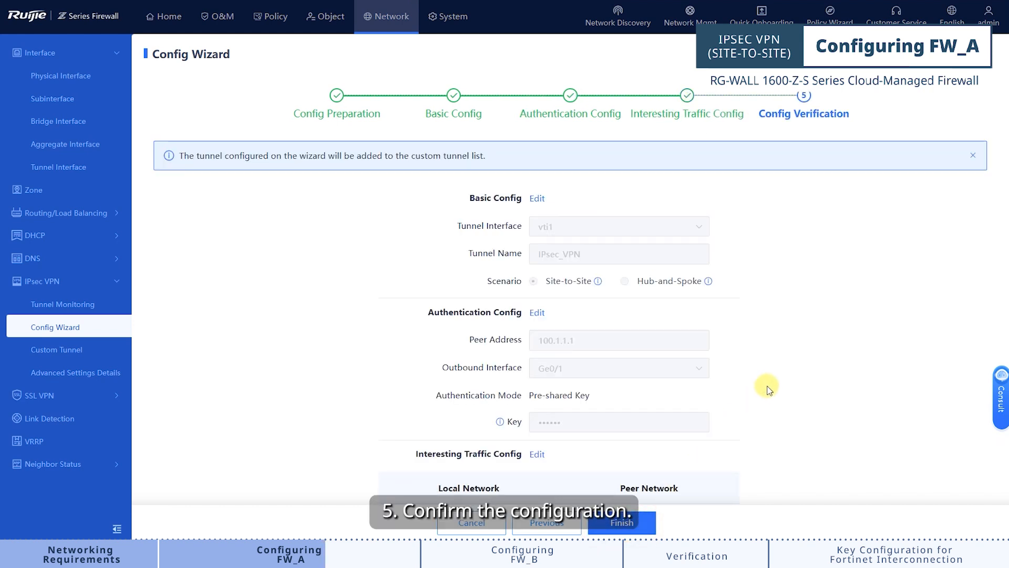
Review the tunnel summary with its default advanced, IKE and IPsec parameters, then finish the wizard and acknowledge the tip.
{"action": "scroll", "coordinate": [770, 387], "scroll_direction": "down", "scroll_amount": 1}
{"action": "scroll", "coordinate": [770, 387], "scroll_direction": "down", "scroll_amount": 2}
{"action": "scroll", "coordinate": [770, 386], "scroll_direction": "down", "scroll_amount": 2}
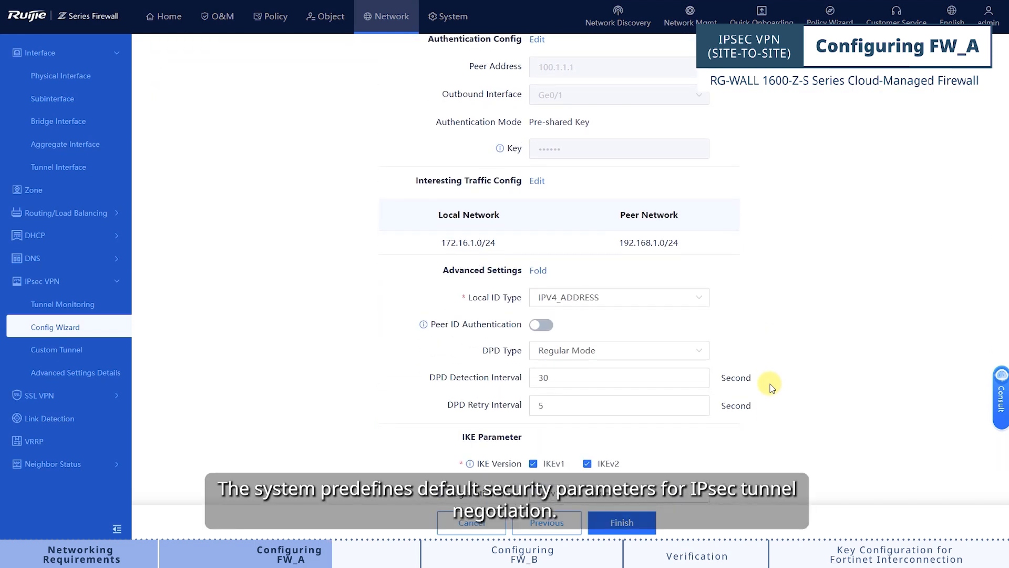
{"action": "scroll", "coordinate": [770, 386], "scroll_direction": "down", "scroll_amount": 3}
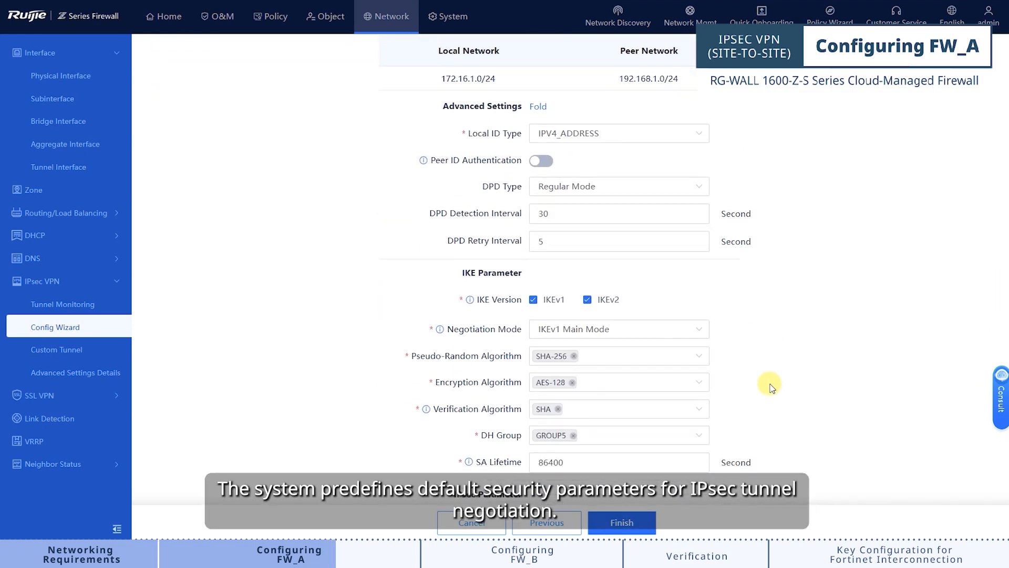
{"action": "scroll", "coordinate": [770, 387], "scroll_direction": "down", "scroll_amount": 1}
{"action": "scroll", "coordinate": [770, 387], "scroll_direction": "down", "scroll_amount": 3}
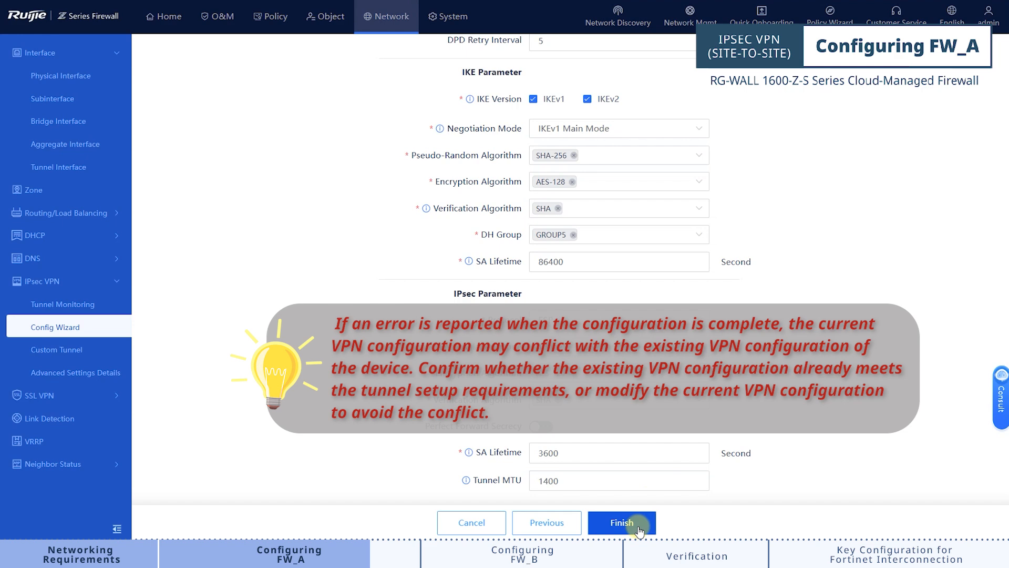
{"action": "left_click", "coordinate": [639, 528]}
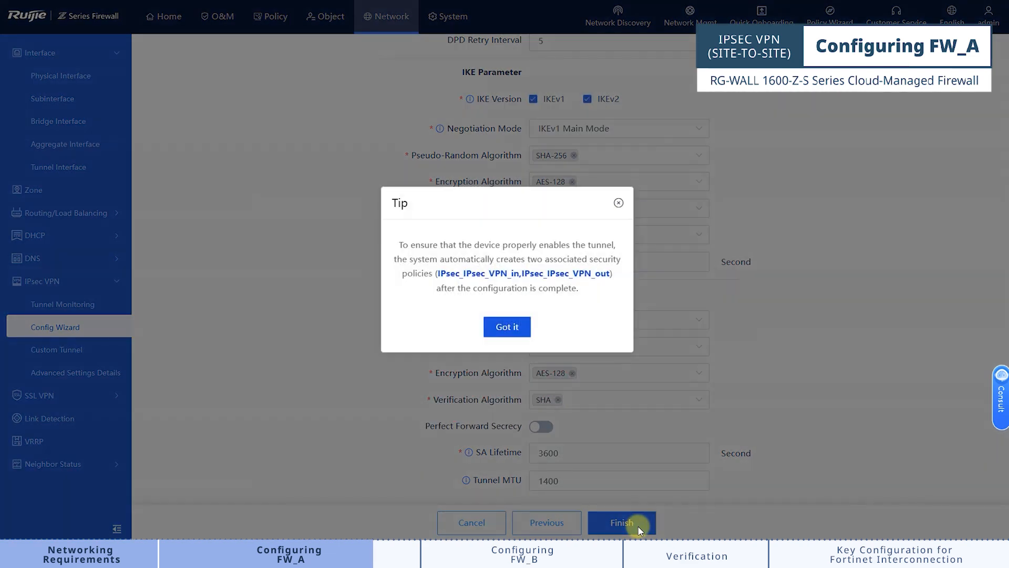
{"action": "left_click", "coordinate": [508, 327]}
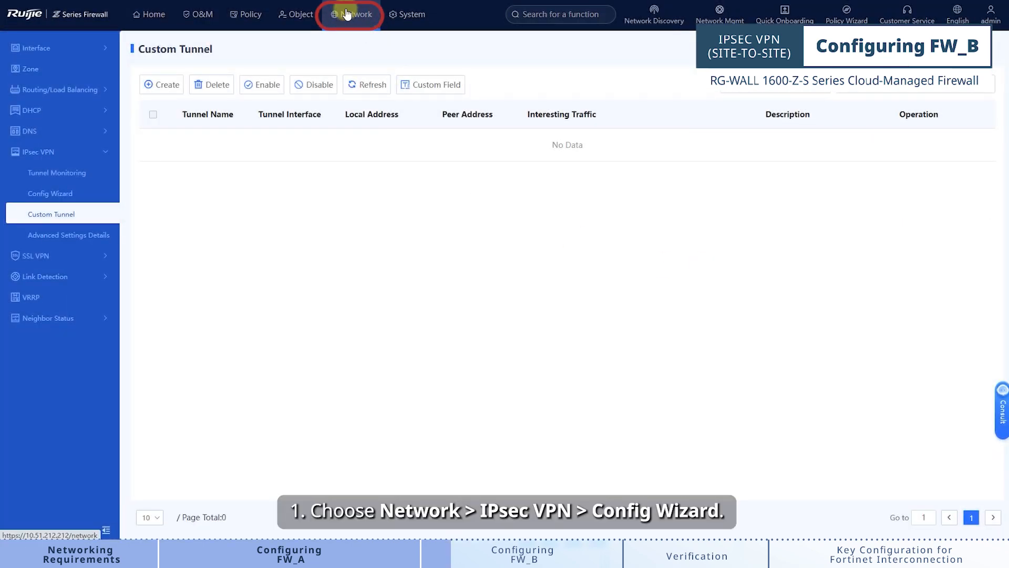
On firewall FW_B, run the IPsec VPN wizard's basic configuration with tunnel interface vti 1, name IPsec_VPN and Site-to-Site scenario.
{"action": "left_click", "coordinate": [62, 194]}
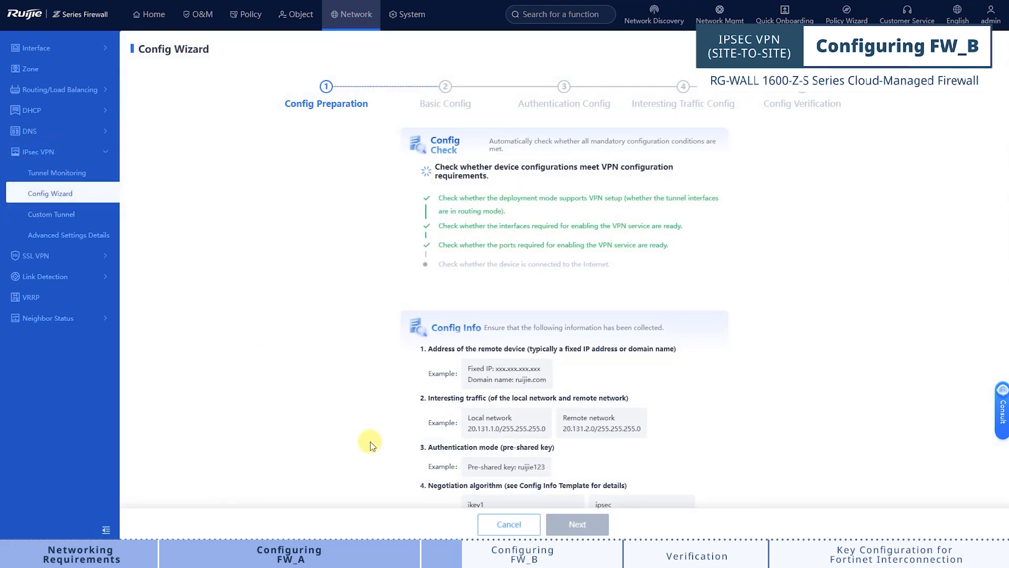
{"action": "left_click", "coordinate": [589, 526]}
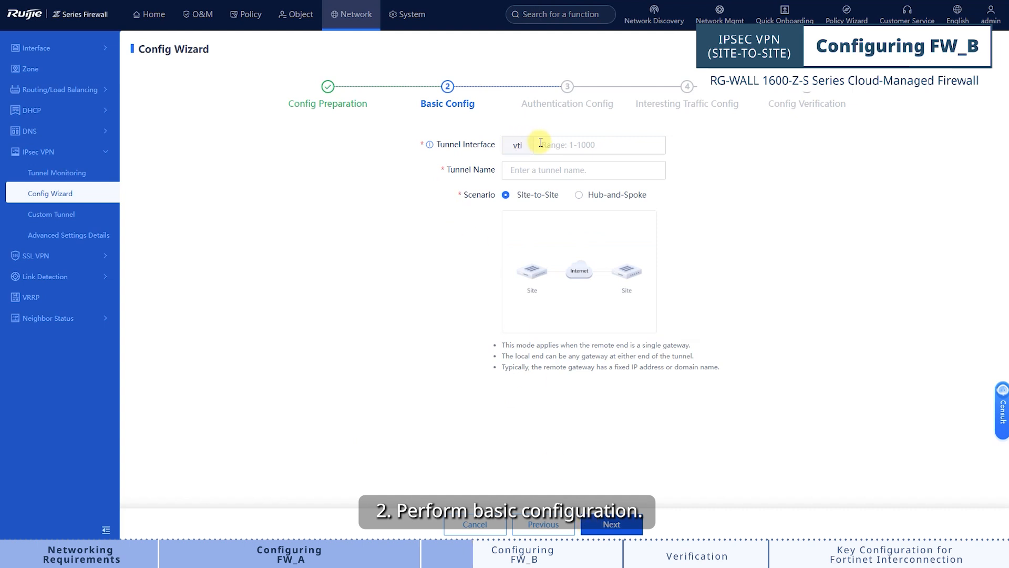
{"action": "left_click", "coordinate": [541, 142]}
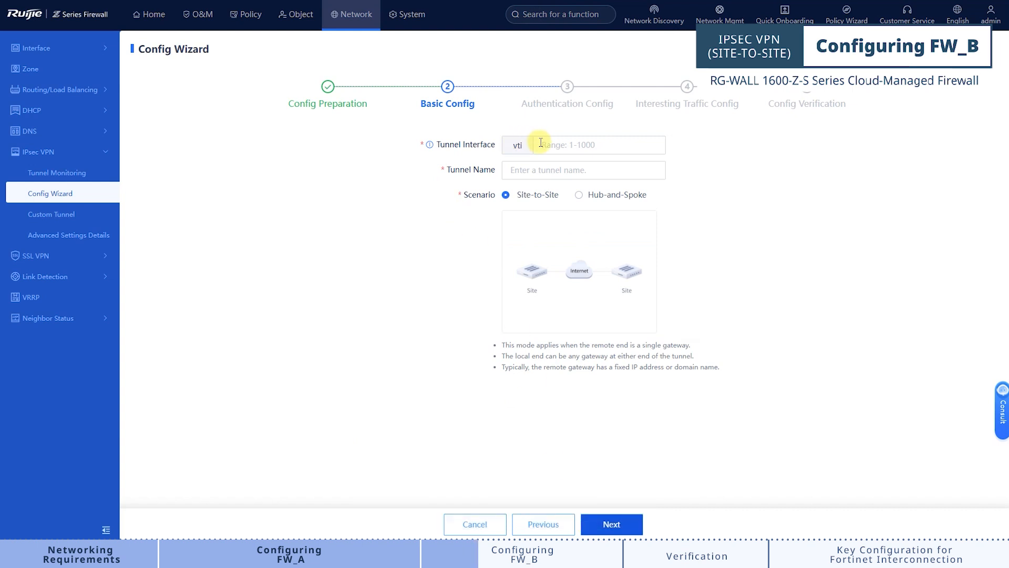
{"action": "type", "text": "1"}
{"action": "left_click", "coordinate": [541, 169]}
{"action": "type", "text": "IPsec_VPN"}
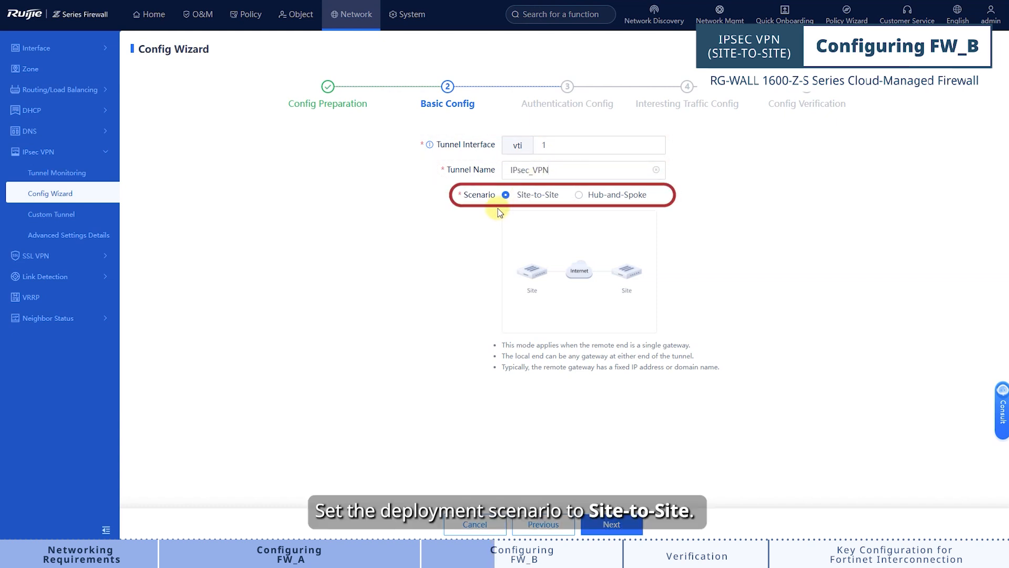
{"action": "left_click", "coordinate": [637, 530]}
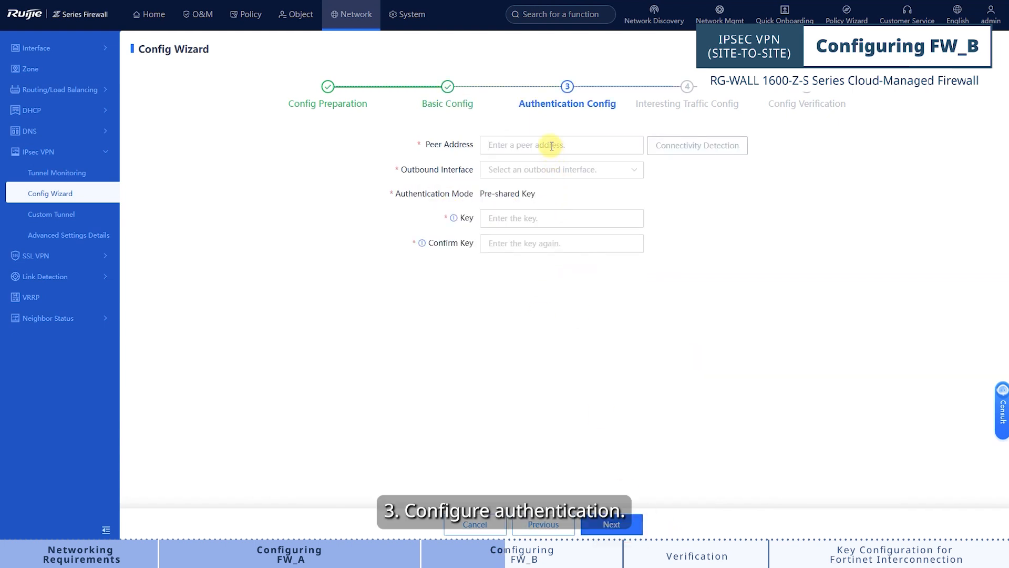
Set the peer address to 200.1.1.2 and the outbound interface to Ge0/1.
{"action": "left_click", "coordinate": [551, 146]}
{"action": "type", "text": "200.1.1"}
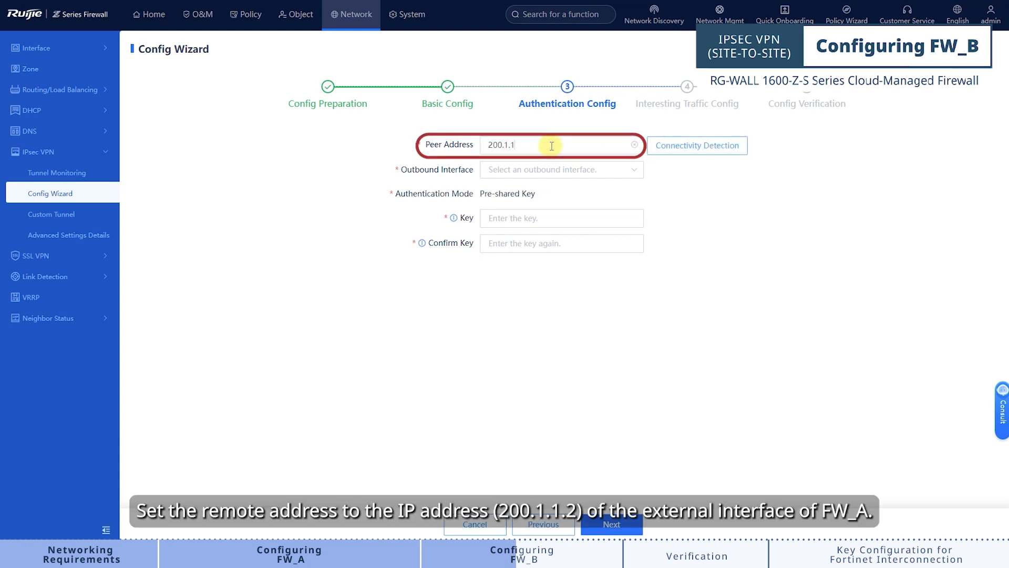
{"action": "type", "text": ".2"}
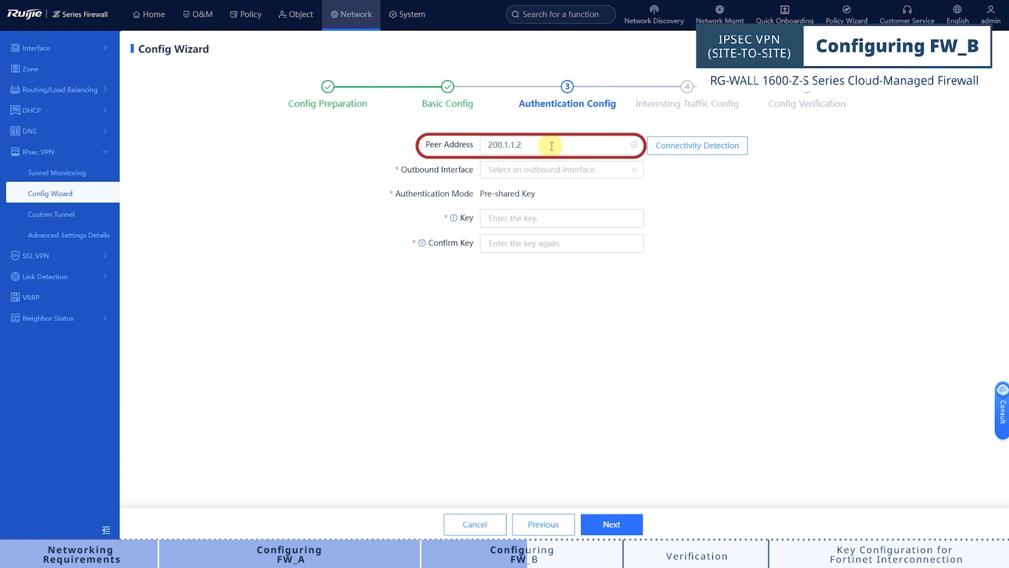
{"action": "left_click", "coordinate": [547, 173]}
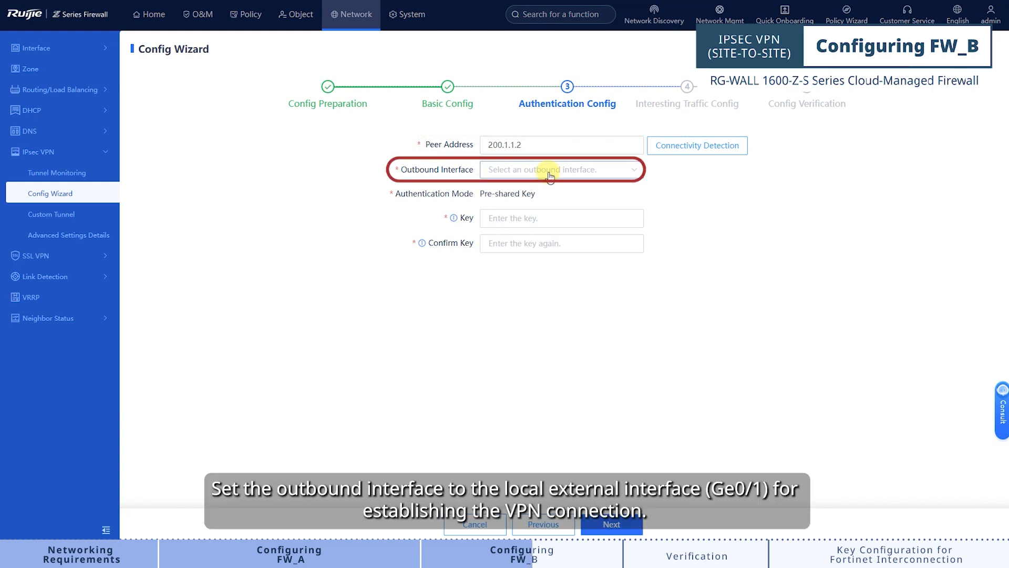
{"action": "left_click", "coordinate": [518, 208]}
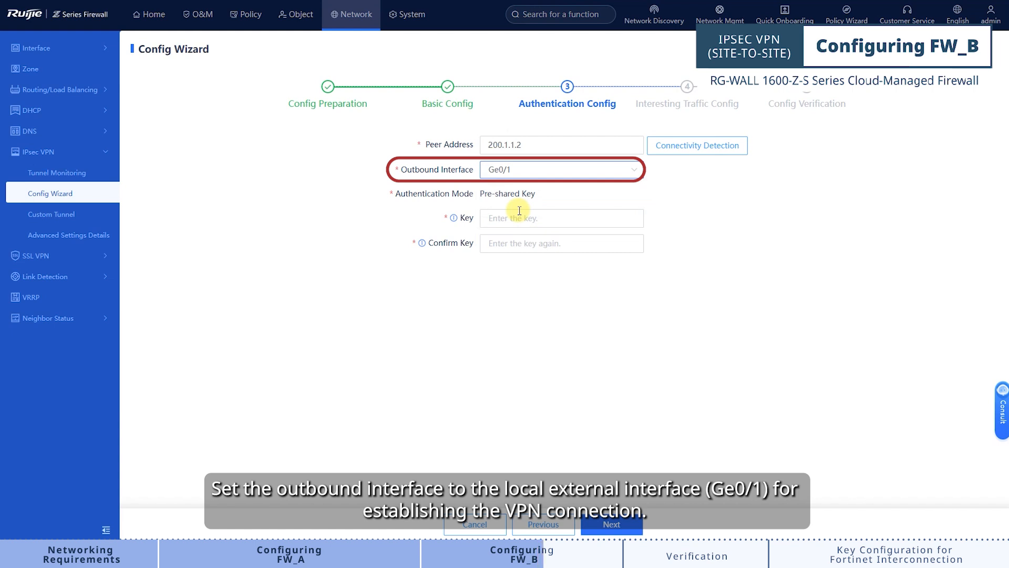
Enter and confirm the same pre-shared key as on FW_A, and proceed to the interesting traffic configuration.
{"action": "left_click", "coordinate": [543, 216]}
{"action": "type", "text": "••••••"}
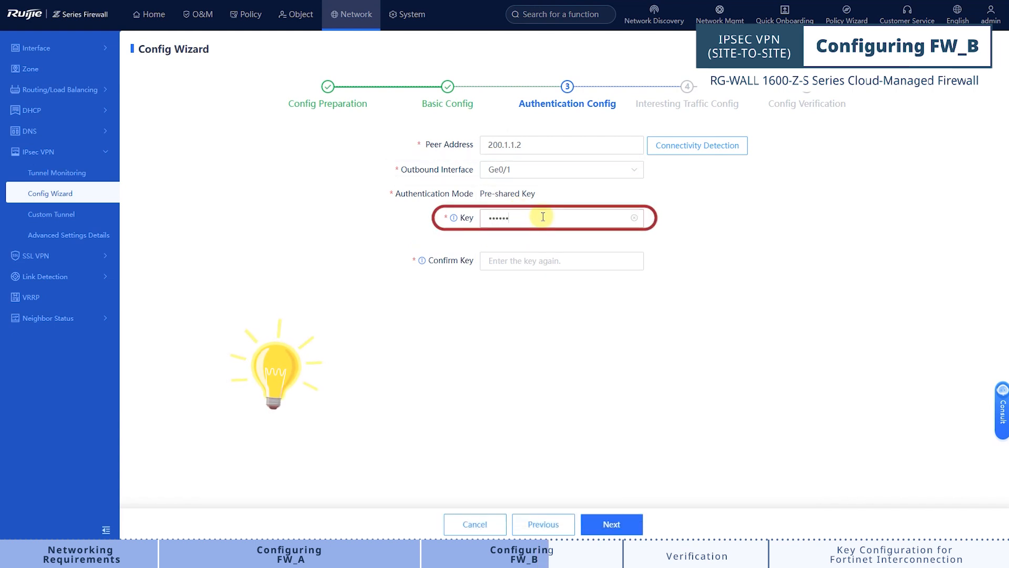
{"action": "left_click", "coordinate": [542, 244]}
{"action": "type", "text": "••••••"}
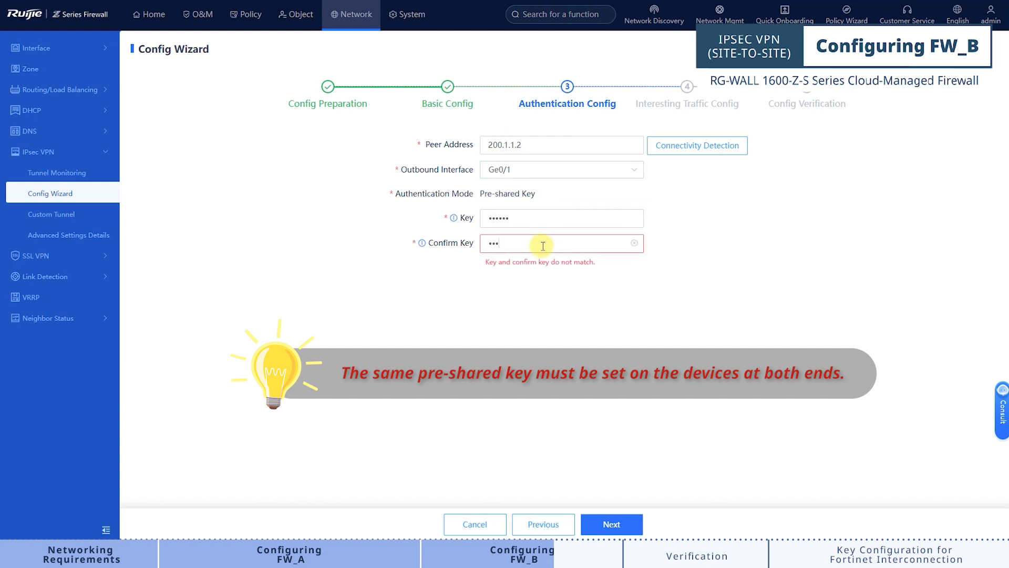
{"action": "left_click", "coordinate": [612, 524]}
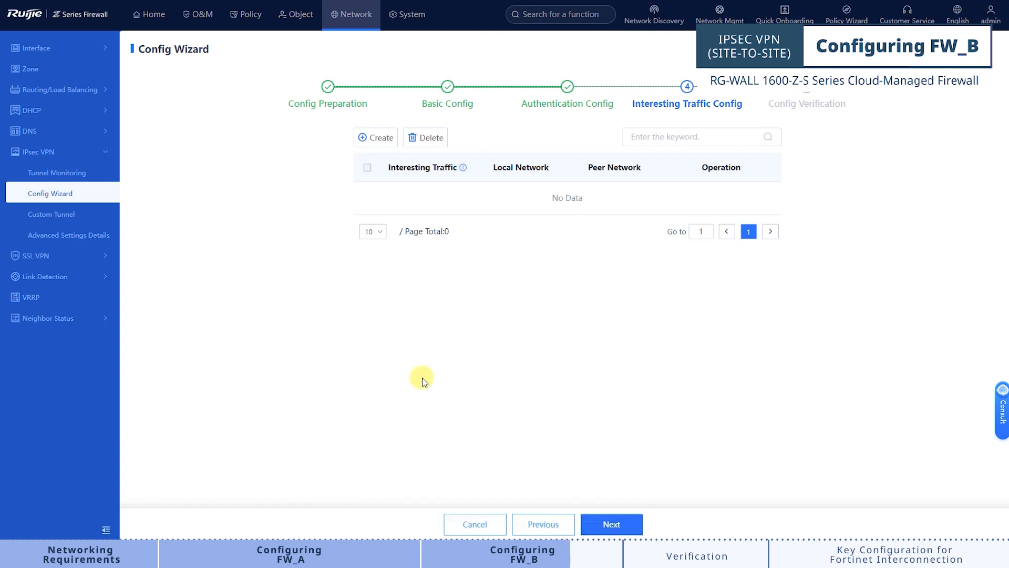
Add Subnet-to-Subnet interesting traffic with local network 192.168.1.0/24 and peer network 172.16.1.0/24, and finish the wizard.
{"action": "left_click", "coordinate": [371, 140]}
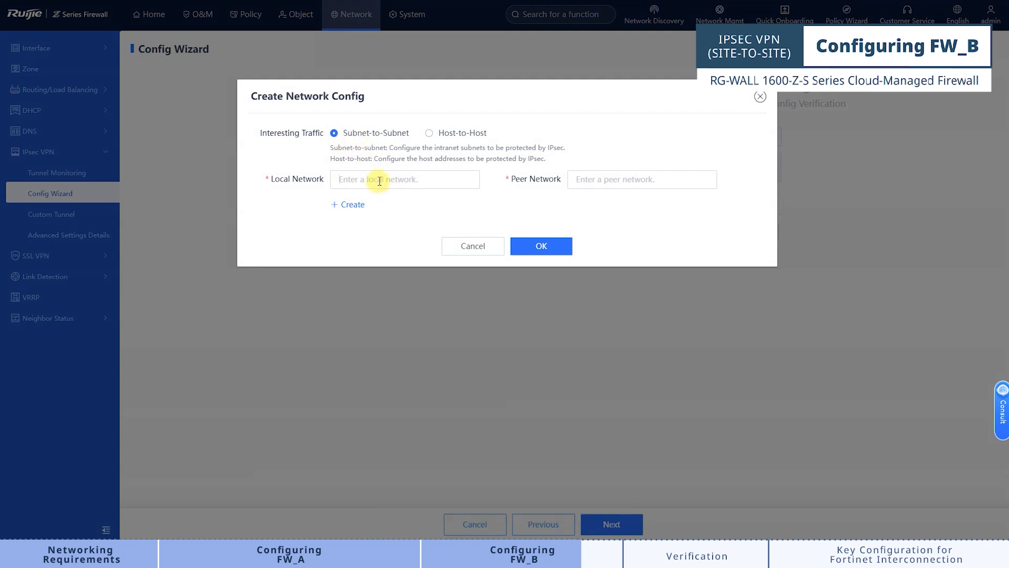
{"action": "left_click", "coordinate": [380, 181]}
{"action": "type", "text": "192.168"}
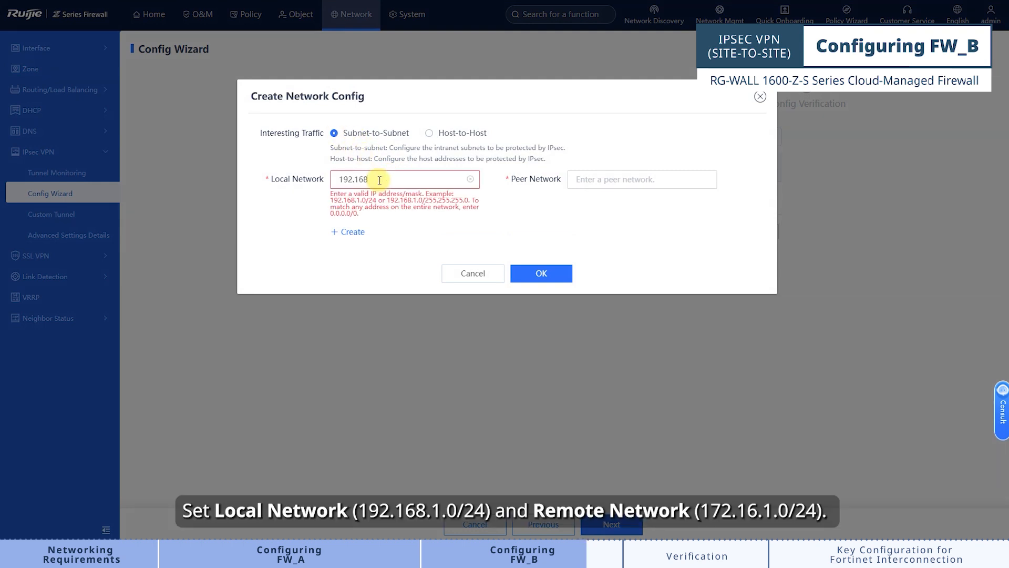
{"action": "type", "text": ".1.0/24"}
{"action": "left_click", "coordinate": [603, 180]}
{"action": "type", "text": "172.16"}
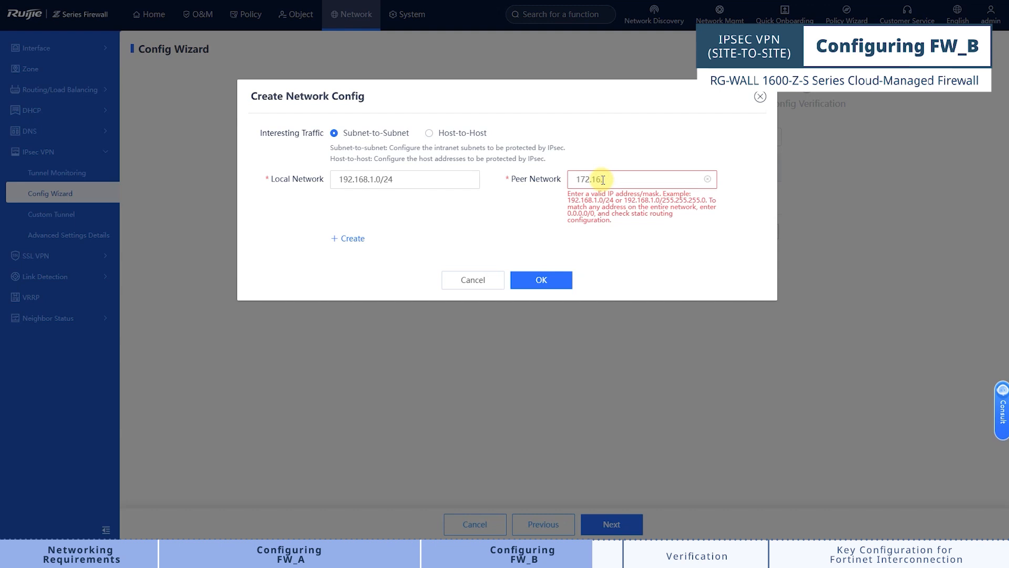
{"action": "type", "text": ".1.0/24"}
{"action": "left_click", "coordinate": [541, 246]}
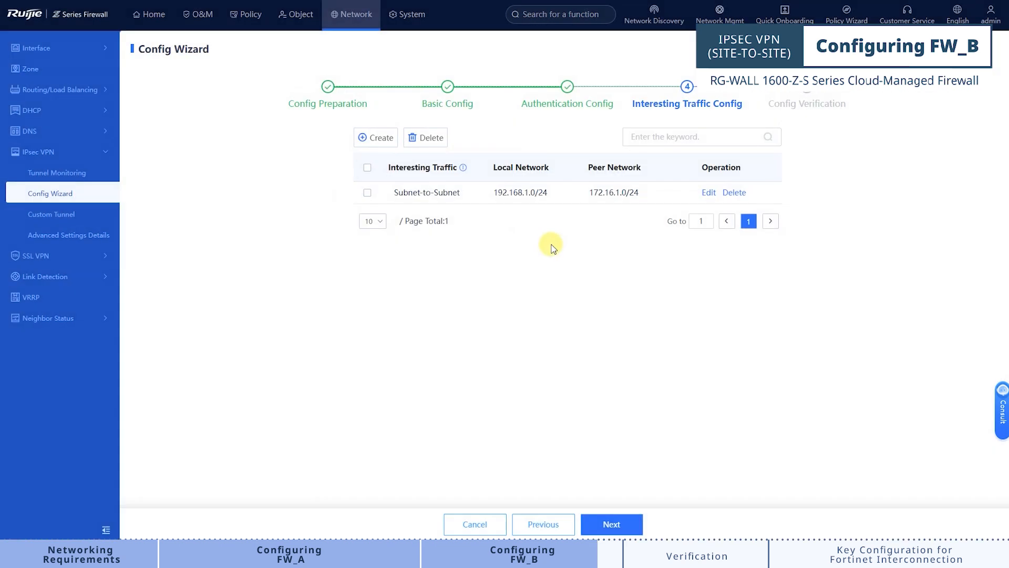
{"action": "left_click", "coordinate": [612, 524]}
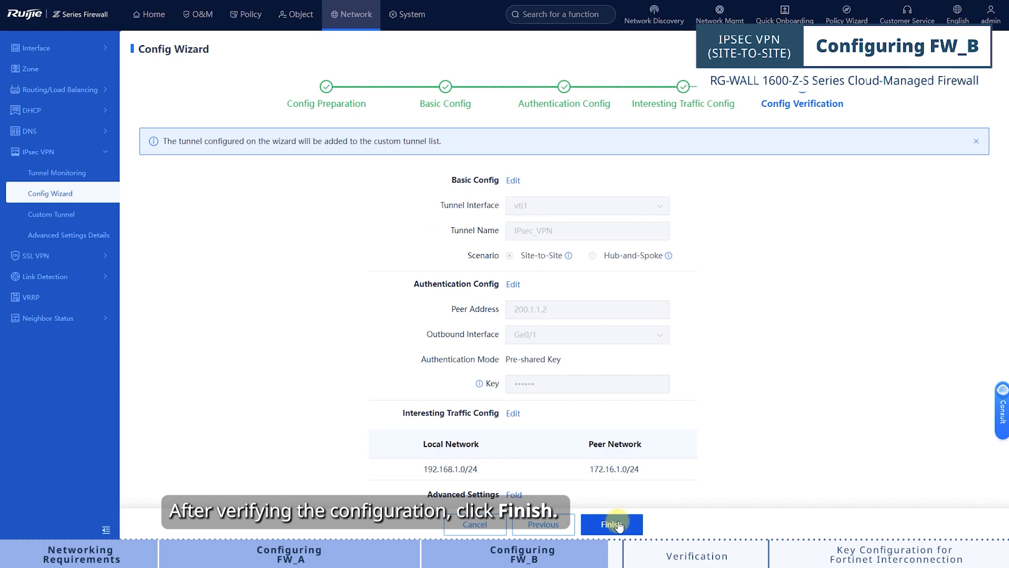
{"action": "left_click", "coordinate": [612, 524]}
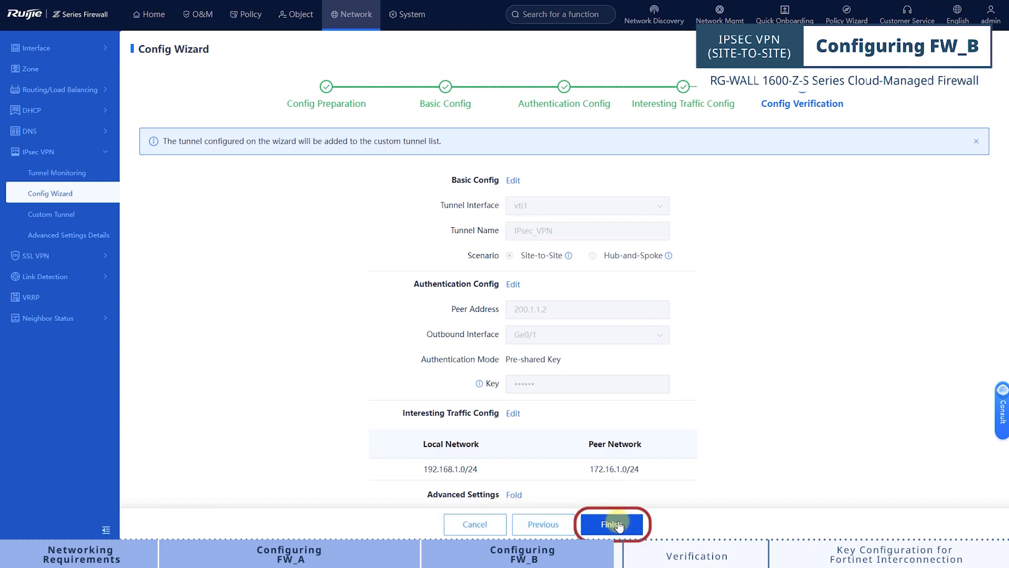